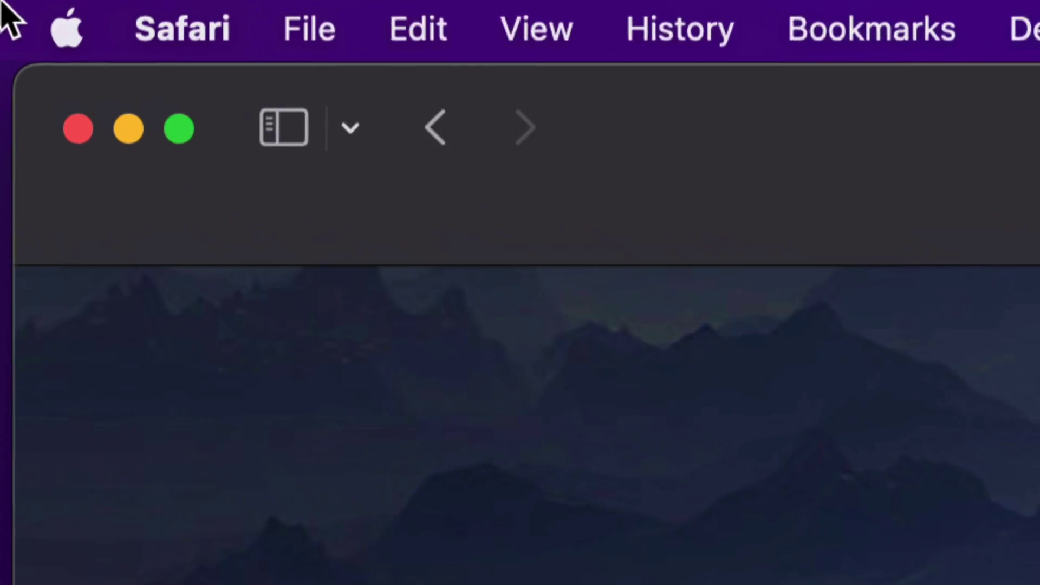
- Open System Preferences from the Apple menu
left_click(67, 29)
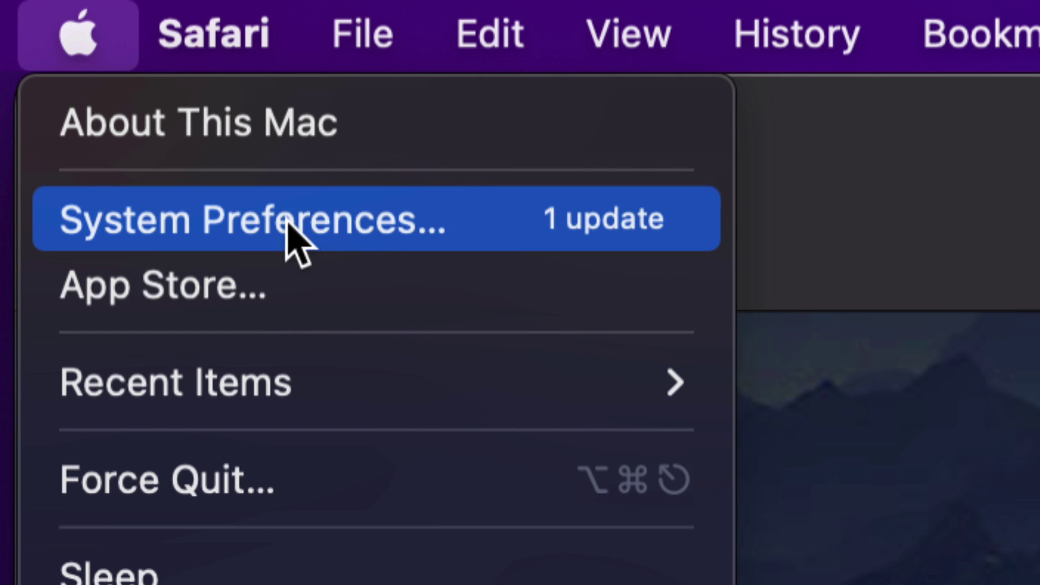
left_click(388, 232)
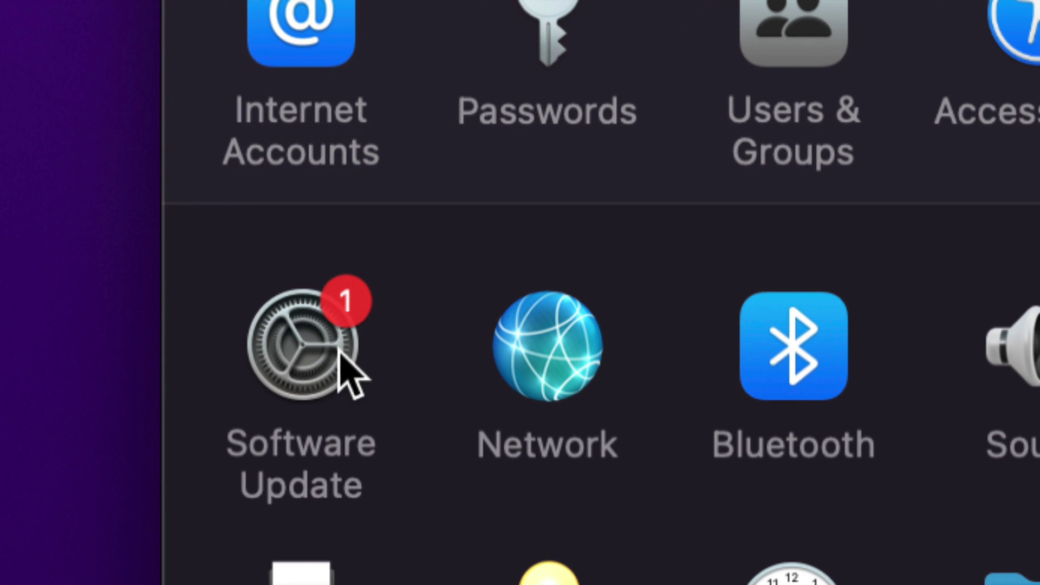
- Open Software Update and view its Advanced automatic update options
left_click(311, 365)
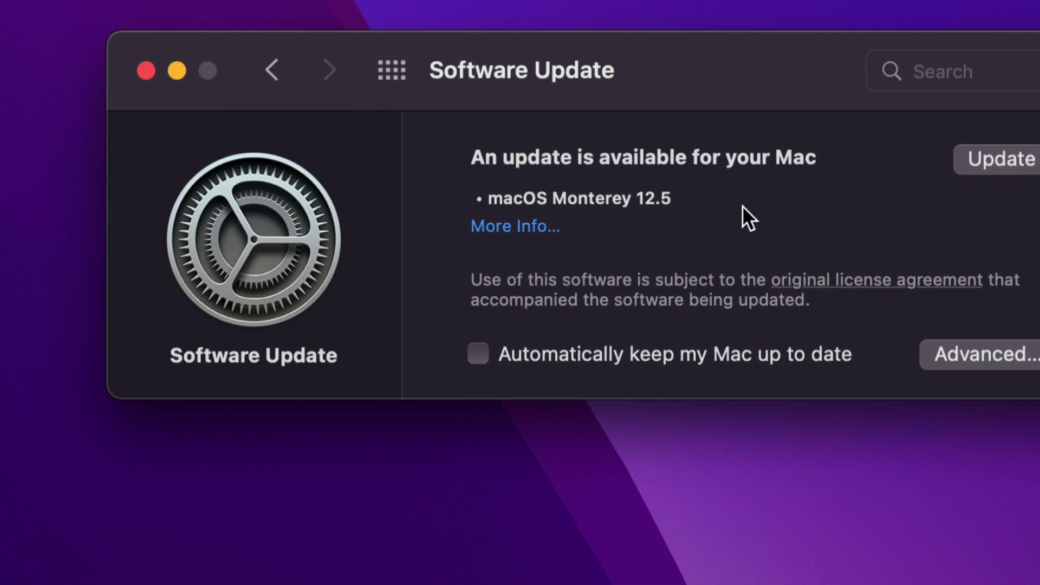
left_click(974, 368)
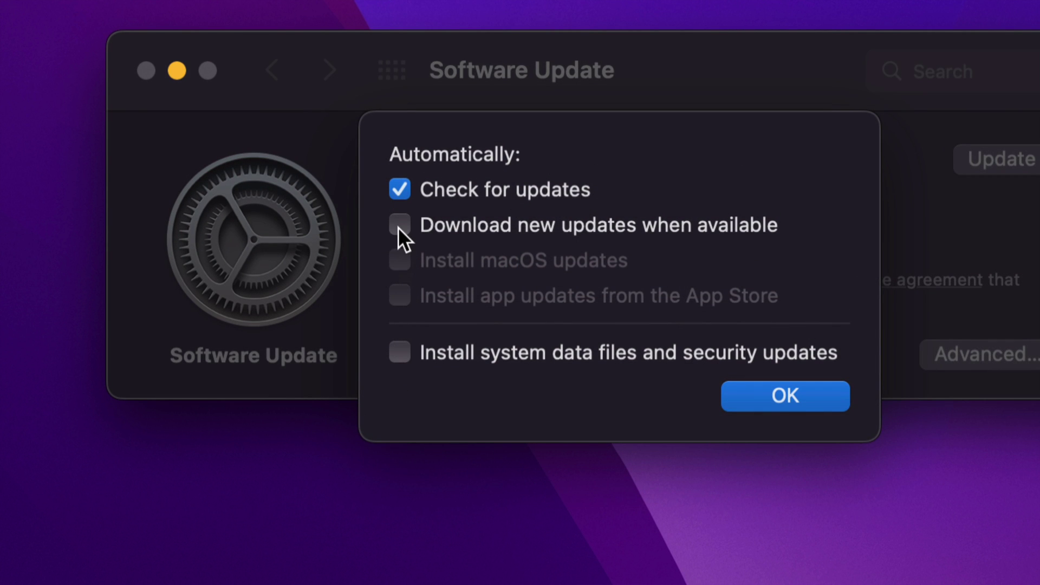
- Close the Advanced options and reposition the Software Update window
left_click(804, 395)
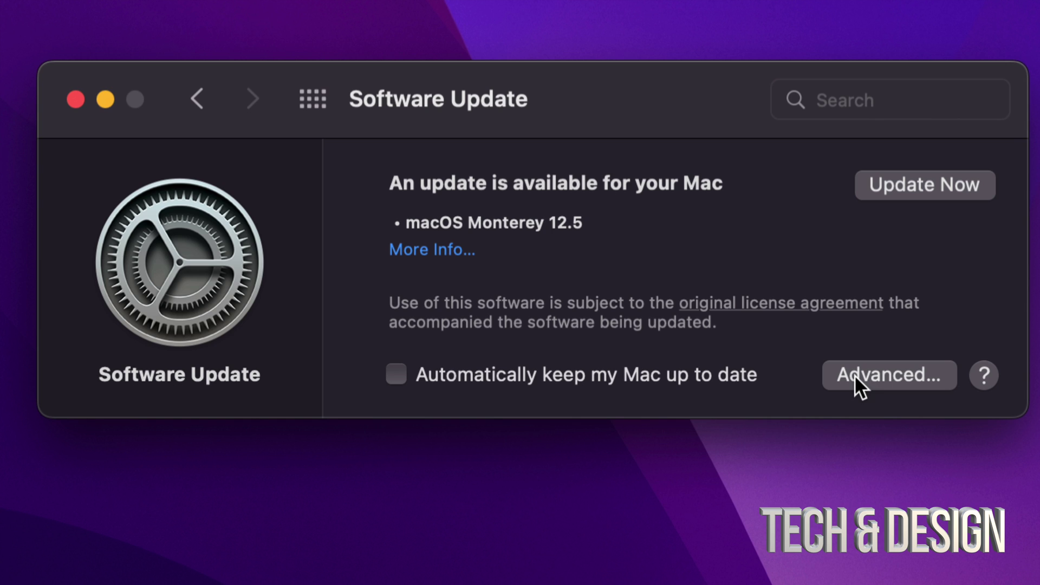
left_click_drag(621, 110, 620, 155)
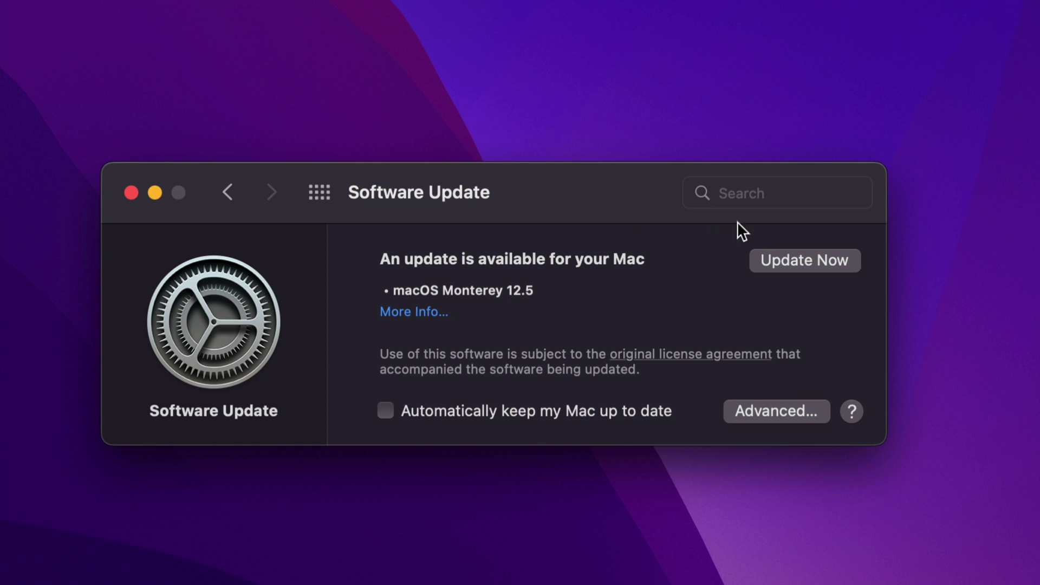
- Start the macOS Monterey 12.5 update with Update Now and agree to the license
left_click(819, 253)
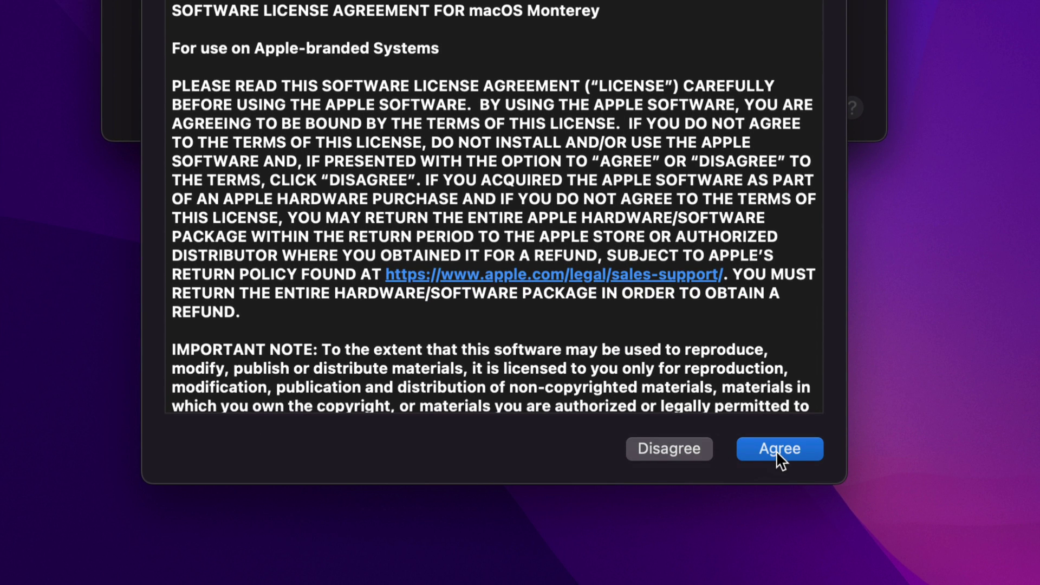
left_click(776, 451)
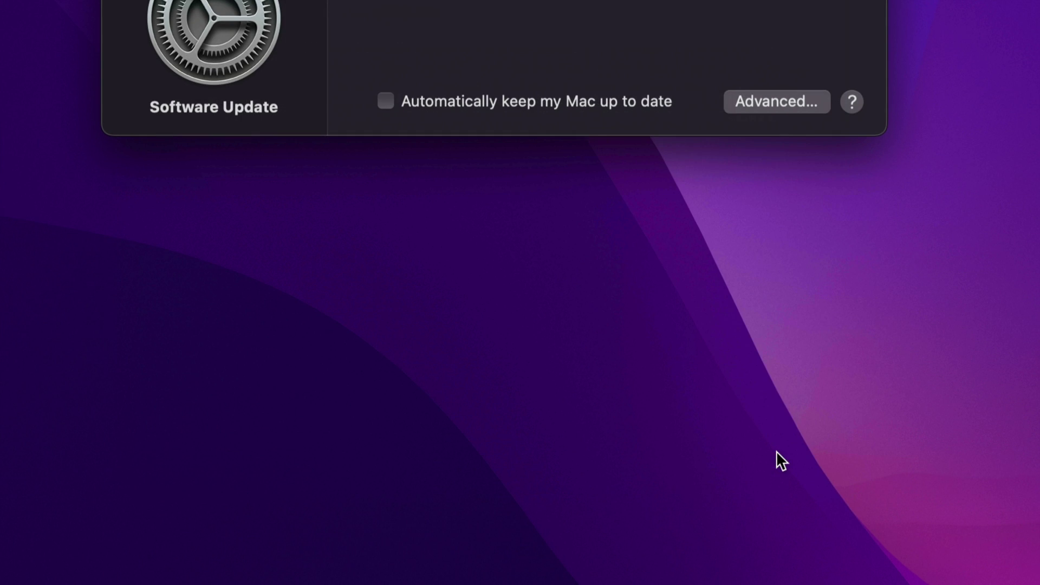